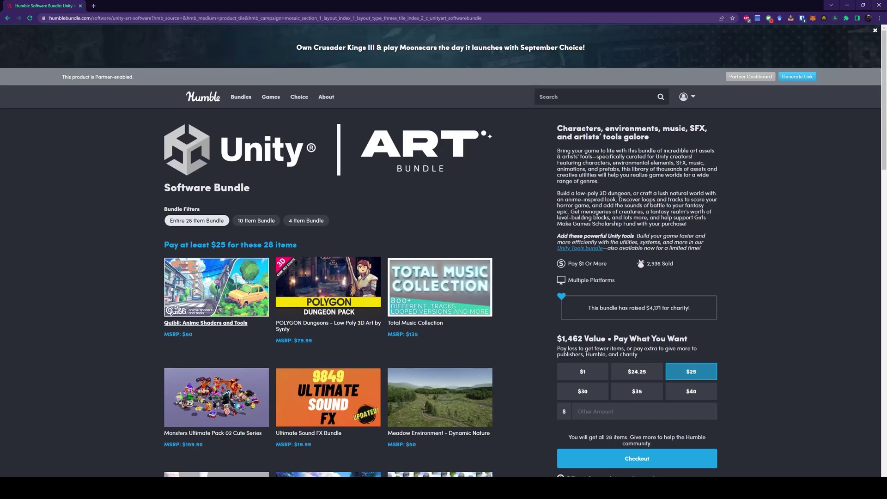
- Open Quibli's details and page through POLYGON Dungeons, Total Music, Monsters, Sound FX, Meadow and Boing Kit
click(216, 287)
click(505, 200)
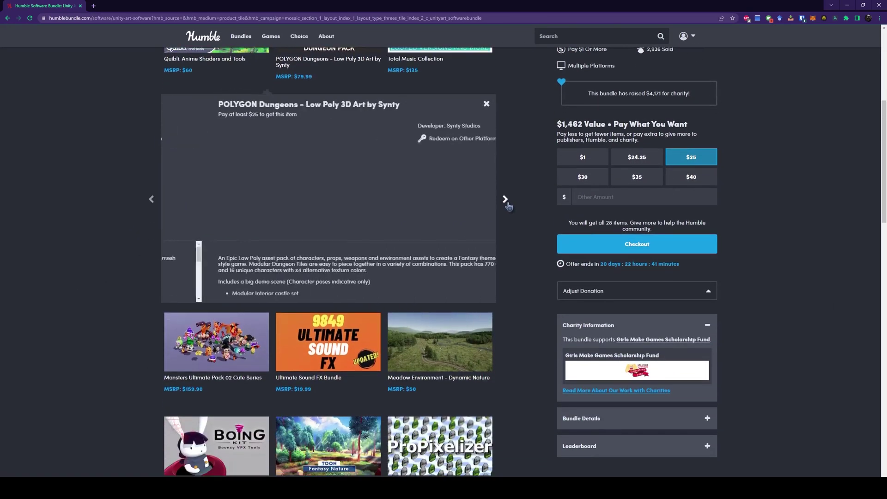
click(507, 205)
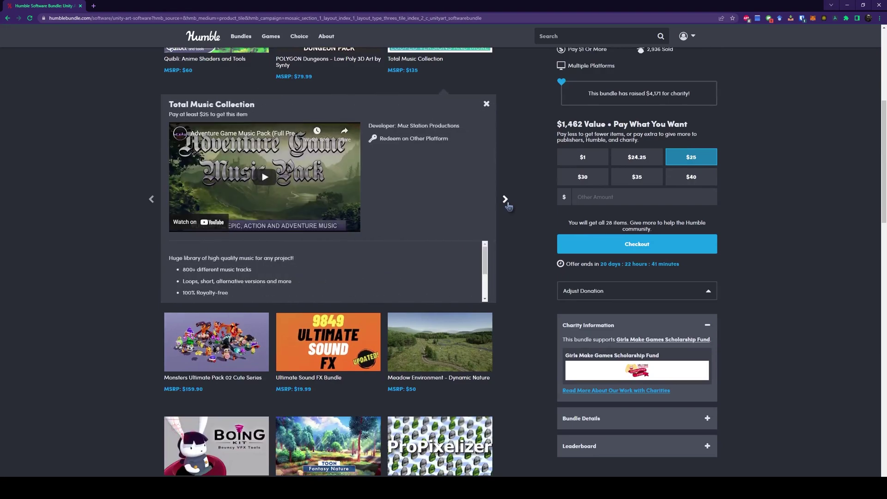
click(508, 206)
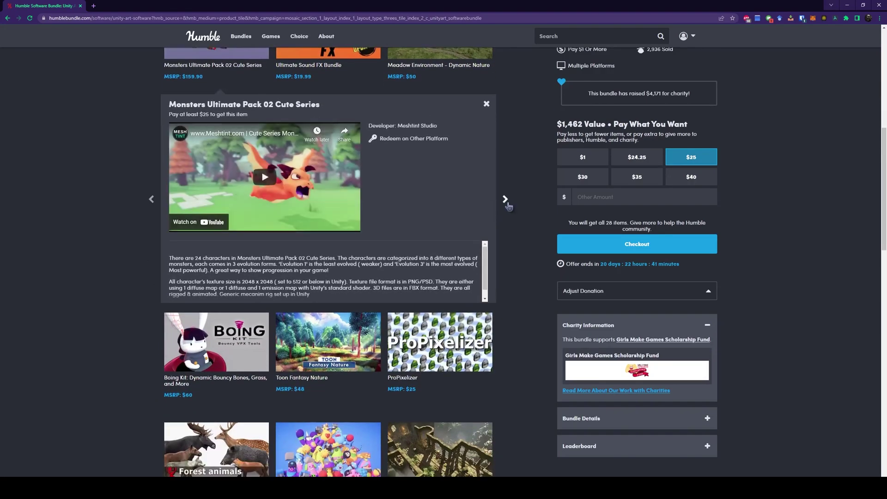
click(508, 206)
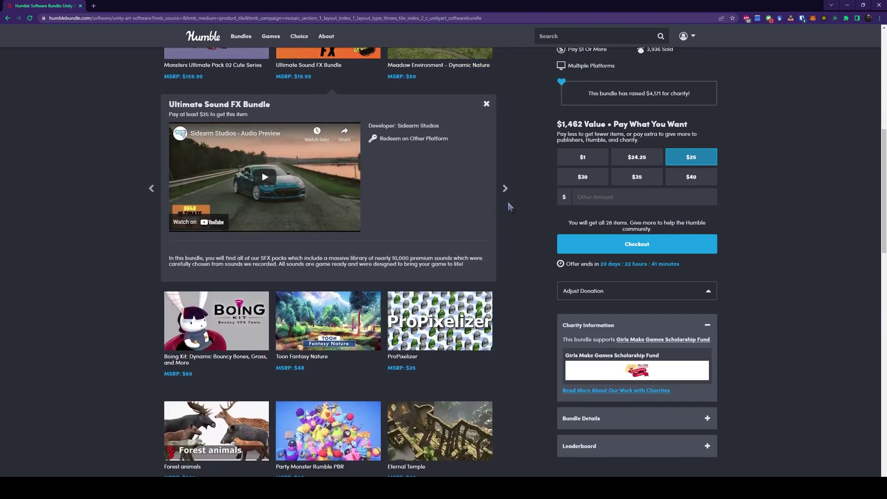
click(507, 199)
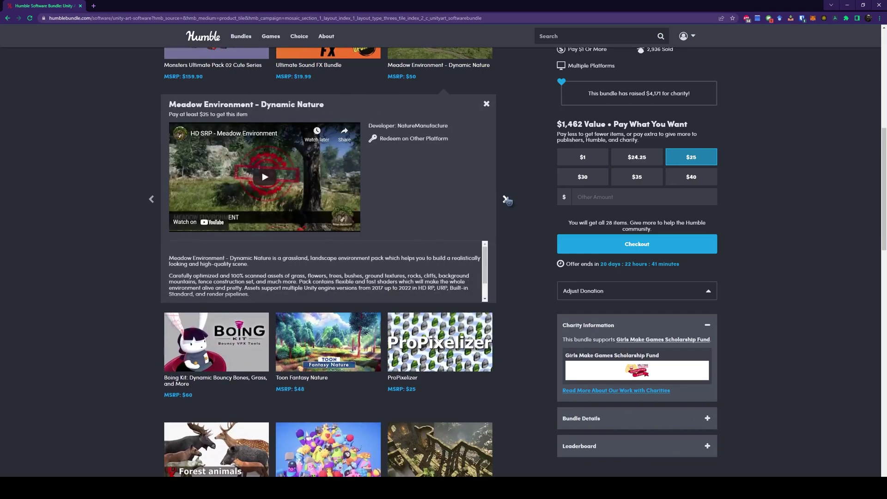
click(506, 199)
- Continue through Toon Fantasy Nature, ProPixelizer, Forest animals, Party Monster Rumble and Eternal Temple to Quirky Series
click(507, 200)
click(506, 200)
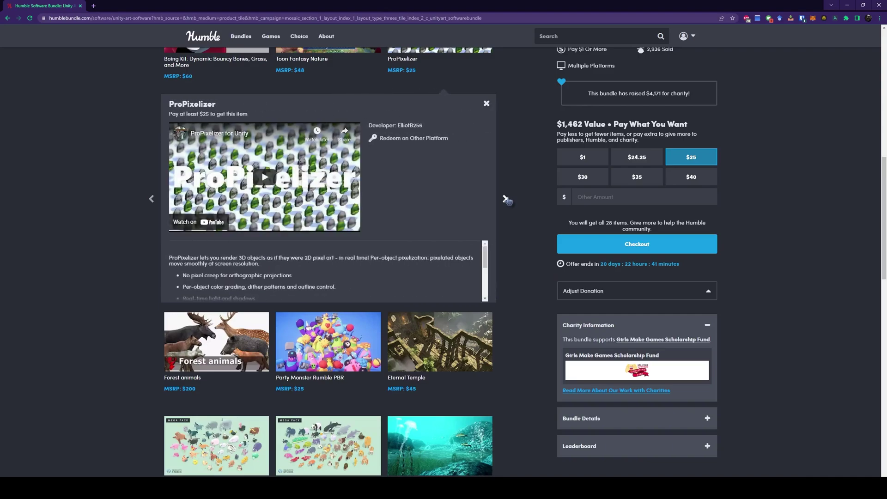
click(507, 200)
click(507, 200)
click(507, 200)
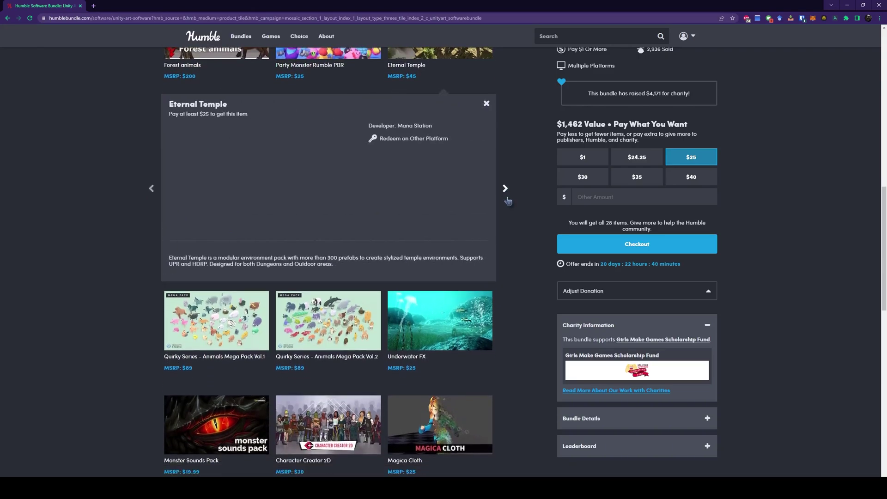
click(506, 191)
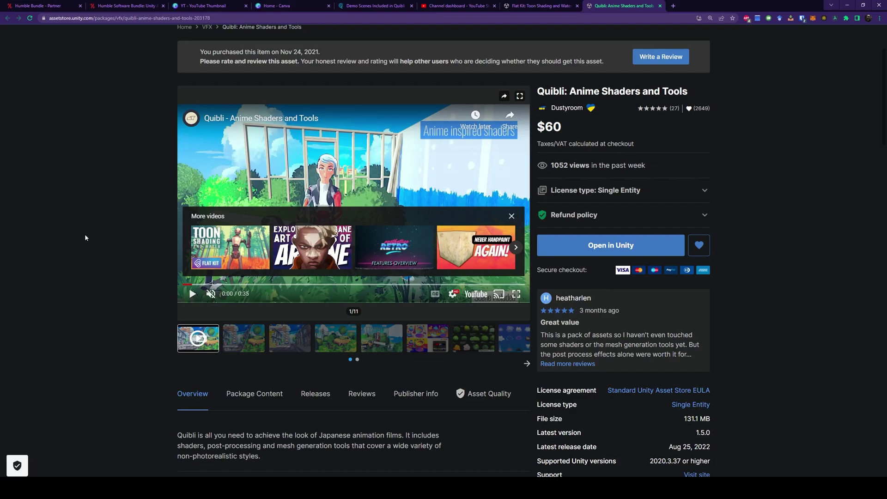
- Advance the Quibli product gallery to its second image, 2/11
key(Right)
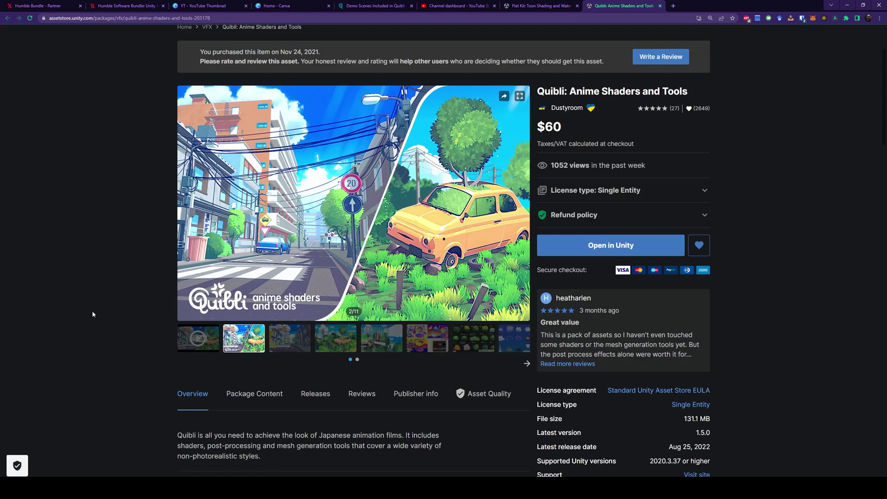
- Start the Quibli [Demo] Nature scene playing to show the yellow car in the grass
scroll(111, 324, down, 3)
scroll(120, 334, down, 5)
scroll(130, 357, down, 5)
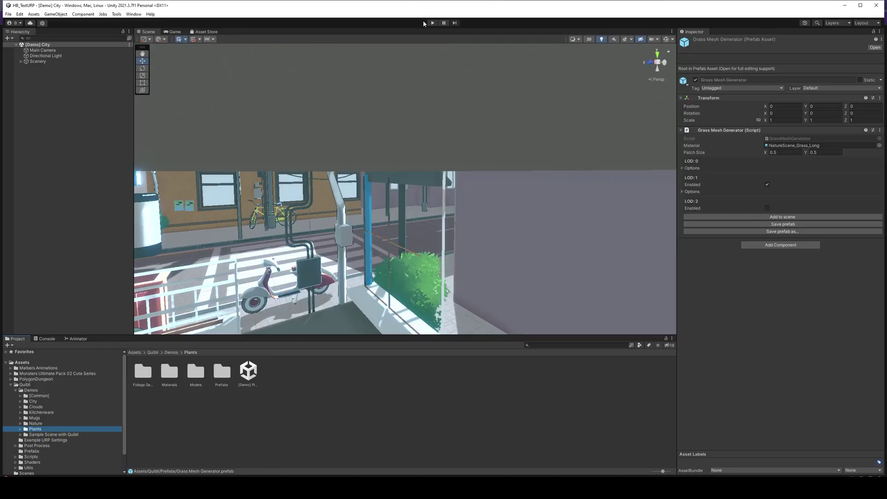
click(433, 23)
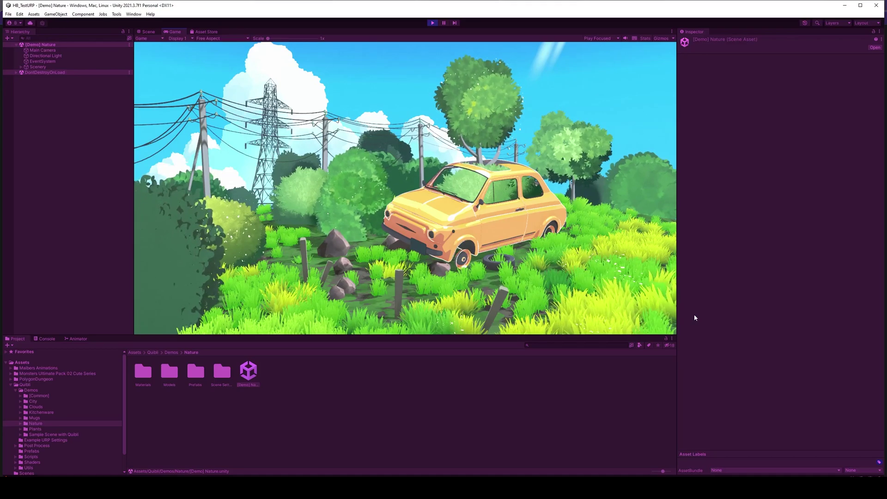
- Select Scenery > Car > Car_Body and raise its material's shading offset to 0.262
click(20, 67)
click(23, 78)
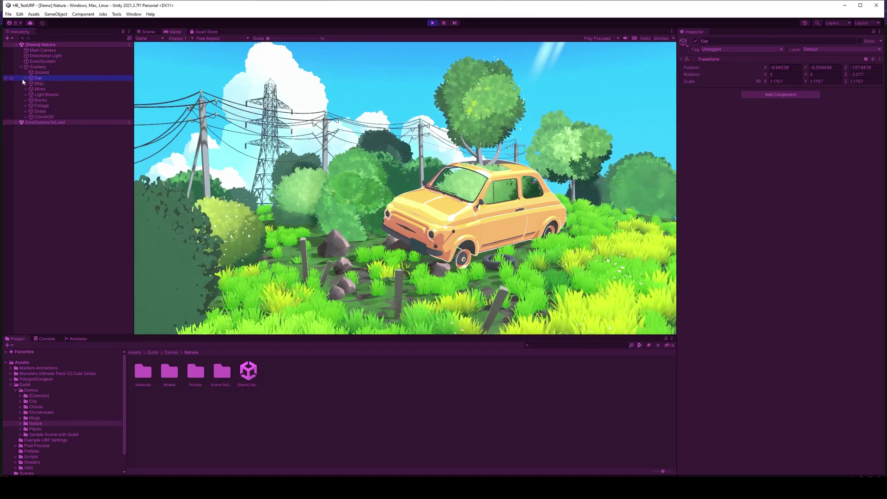
alt+click(25, 78)
click(54, 89)
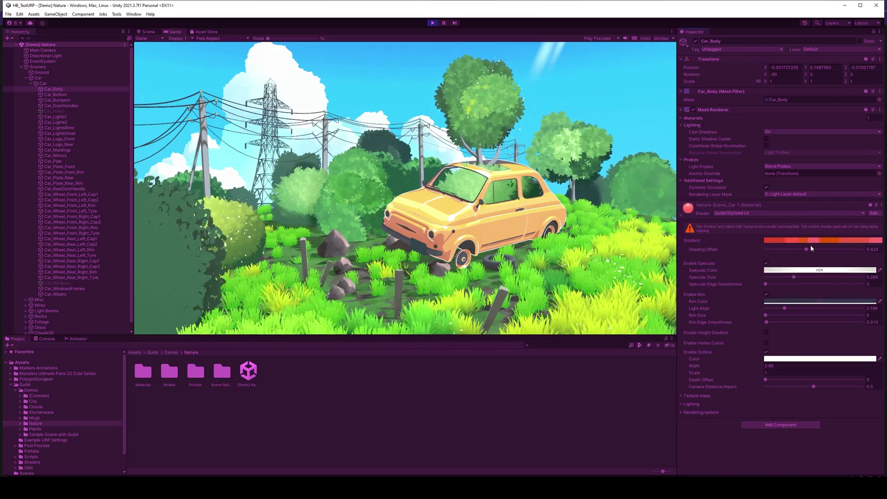
mouse_move(811, 248)
mouse_down()
mouse_move(827, 254)
mouse_move(780, 254)
mouse_up()
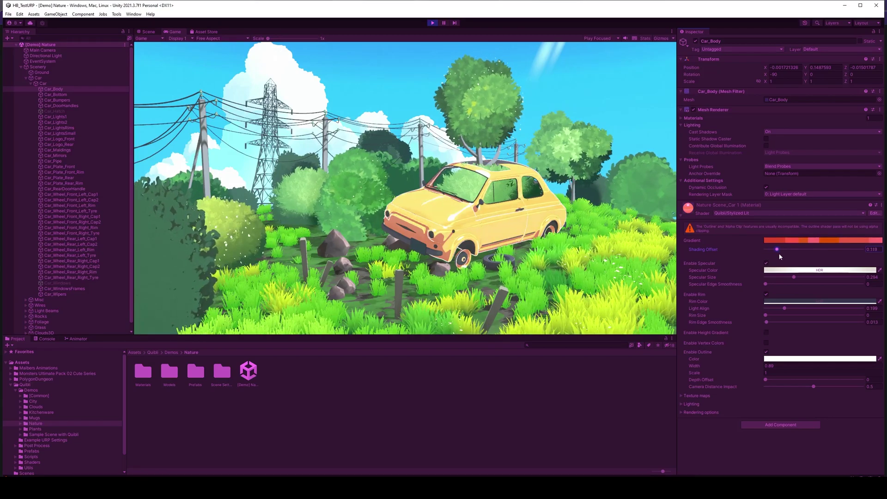
drag(780, 254, 791, 253)
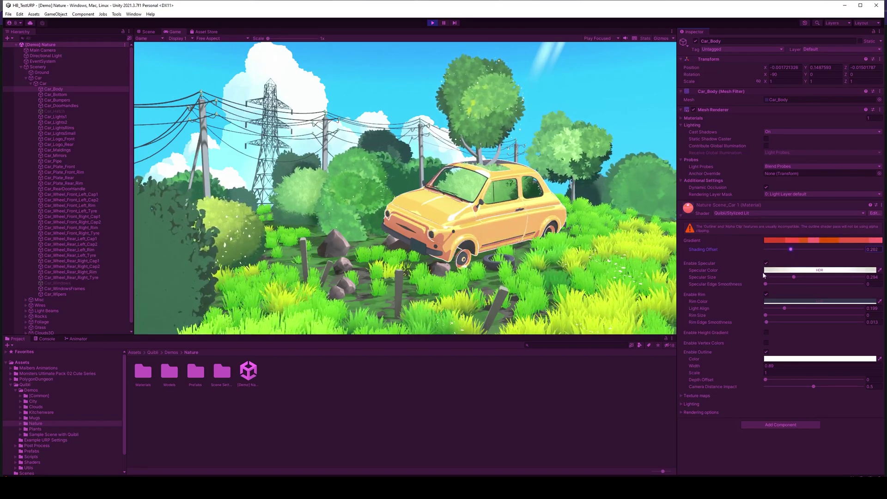
- Set the car body's outline width to 2.34, trying near-black before keeping a white outline
click(769, 366)
text(1.17)
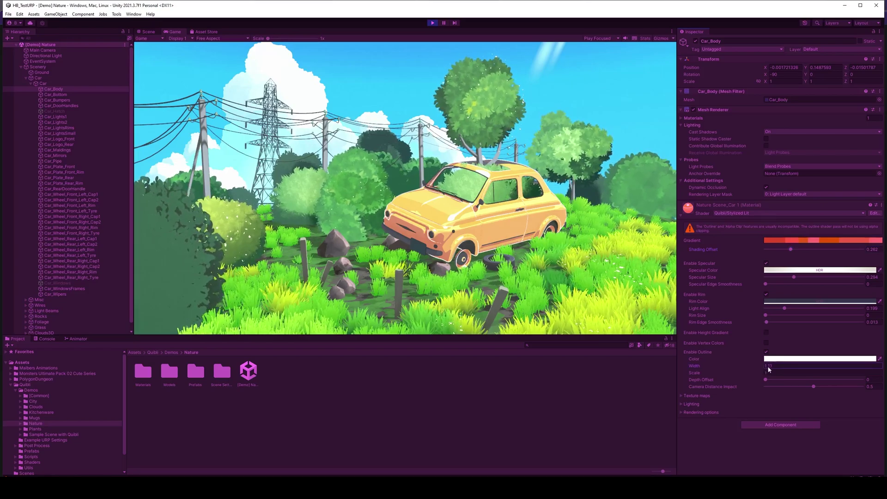
drag(768, 368, 780, 370)
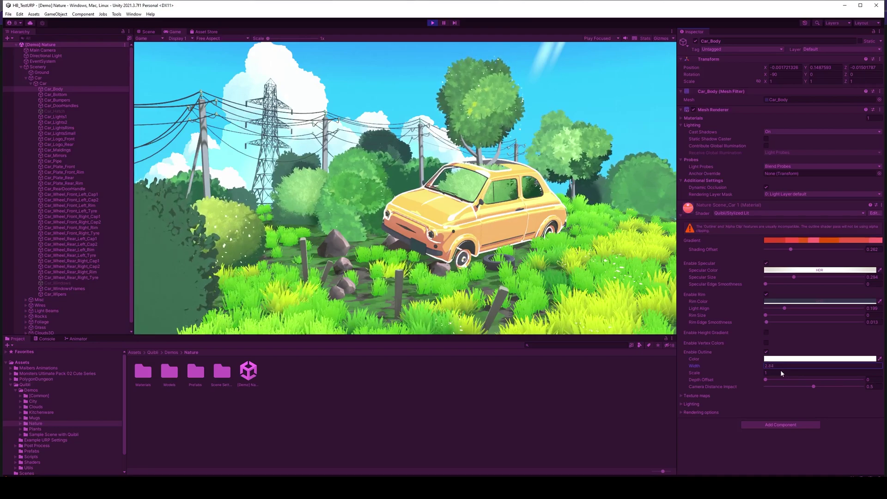
click(790, 358)
mouse_move(808, 384)
mouse_down()
mouse_move(802, 395)
mouse_move(833, 326)
mouse_up()
click(833, 326)
click(700, 436)
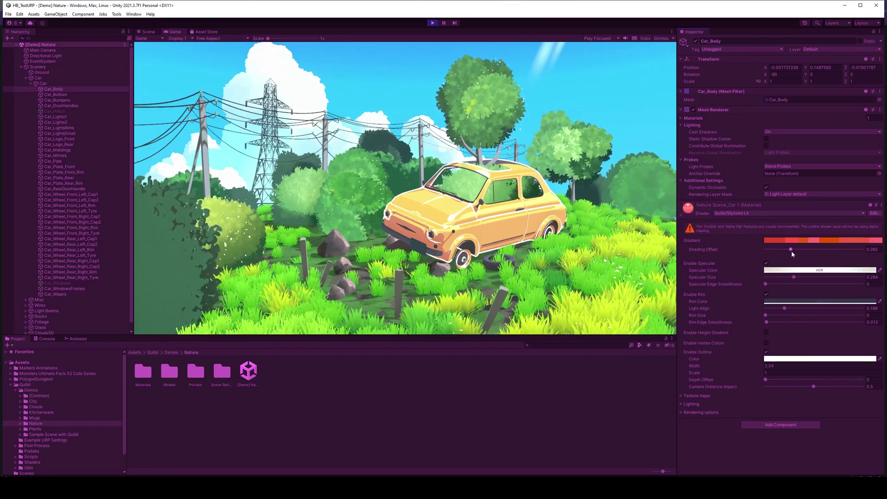
- Lower shading offset to 0.231 and try purple, multicolour, red-black and other gradient presets
drag(797, 251, 788, 250)
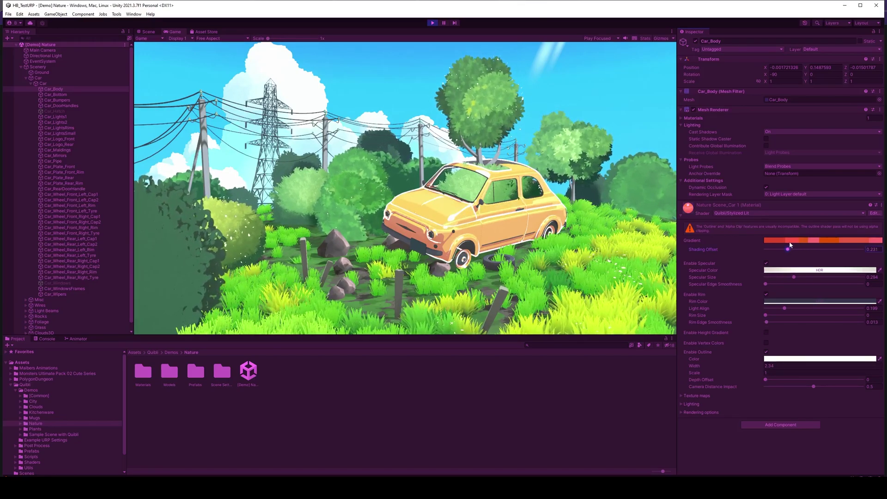
click(789, 241)
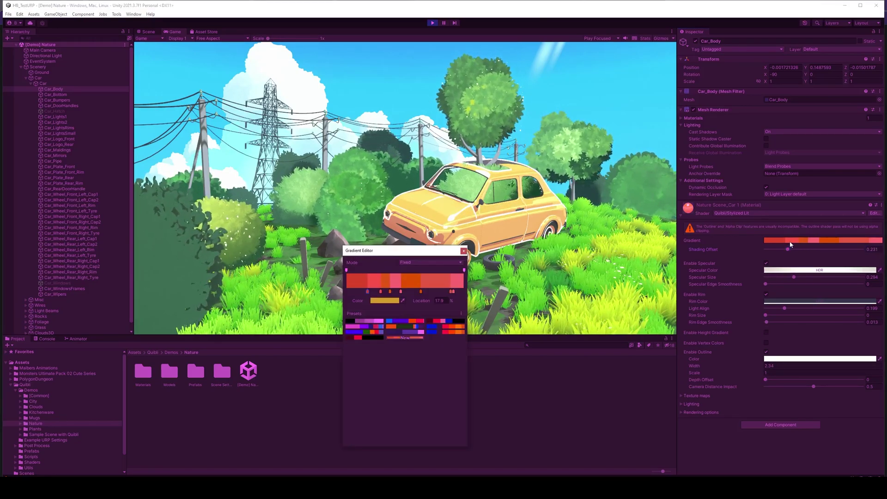
click(377, 322)
click(366, 332)
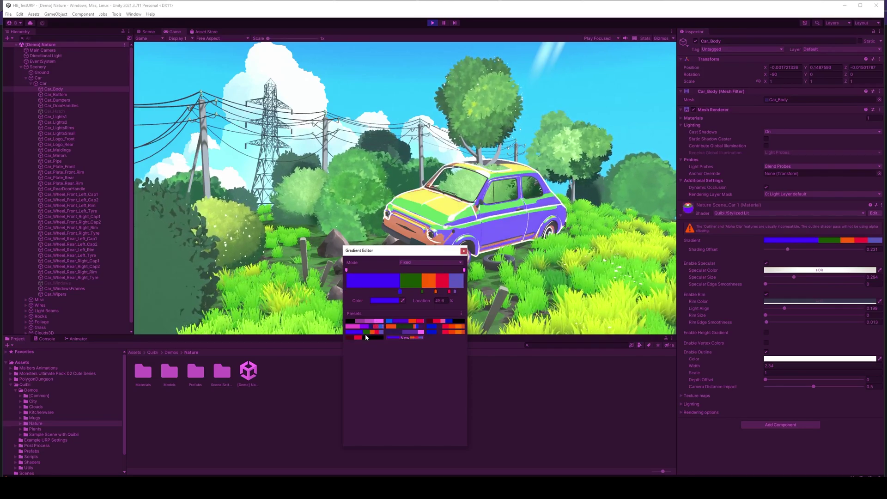
click(365, 337)
click(397, 326)
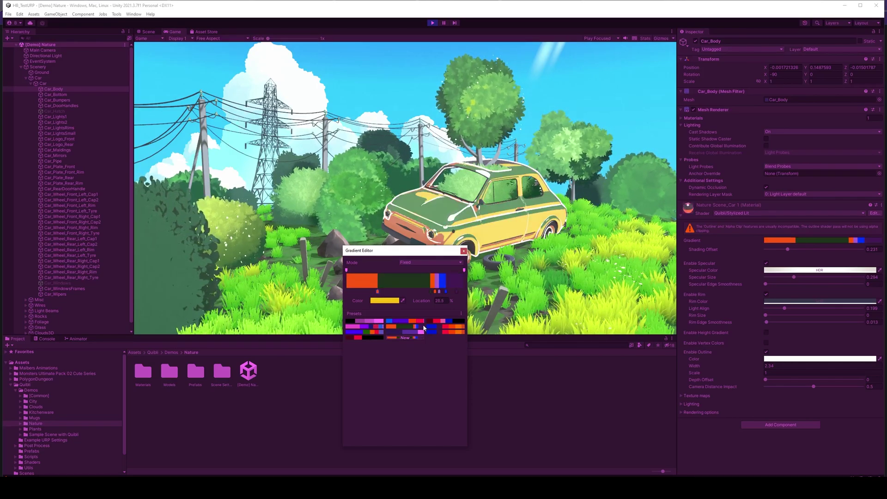
click(456, 329)
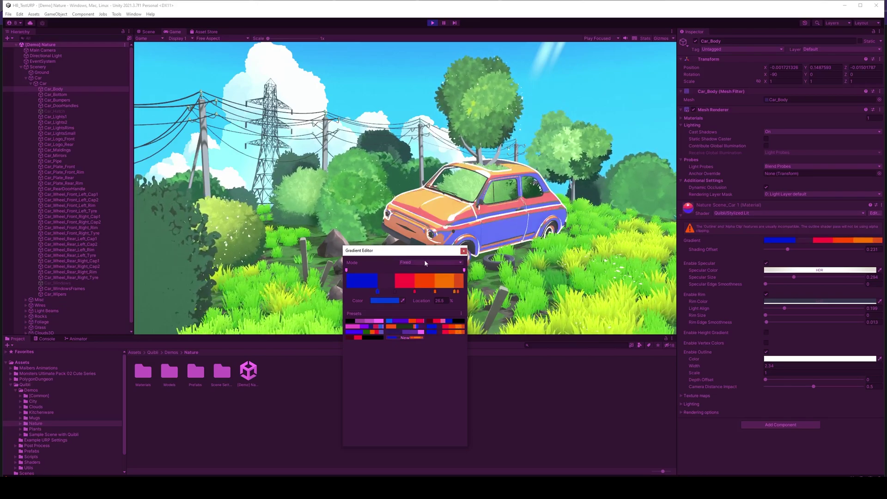
- Try a few more presets and settle on the blue, purple, orange and pink gradient
drag(406, 250, 283, 249)
click(323, 320)
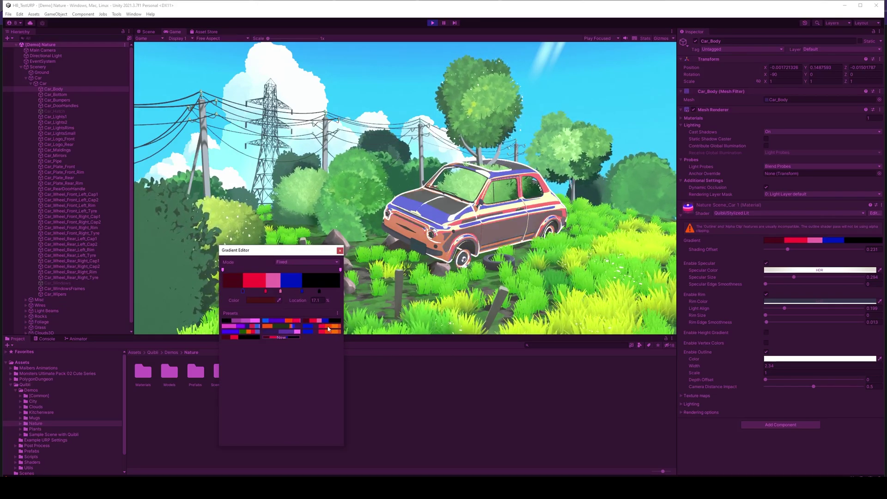
click(329, 329)
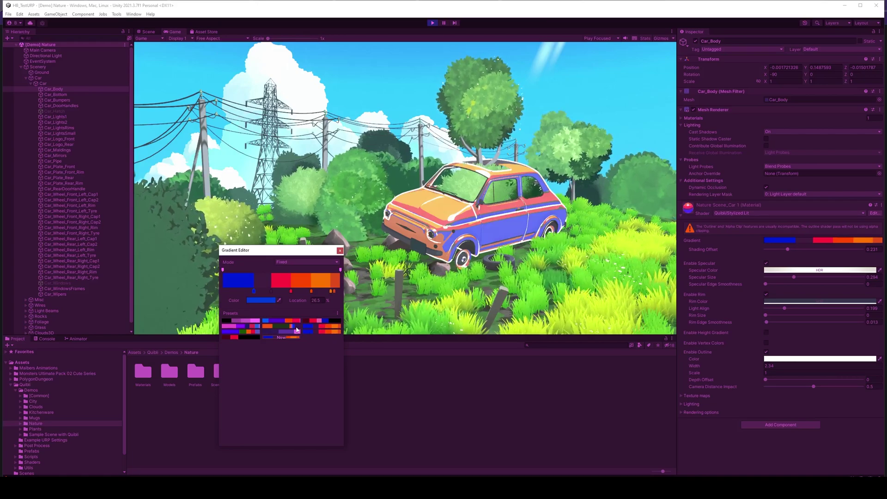
click(277, 326)
click(279, 320)
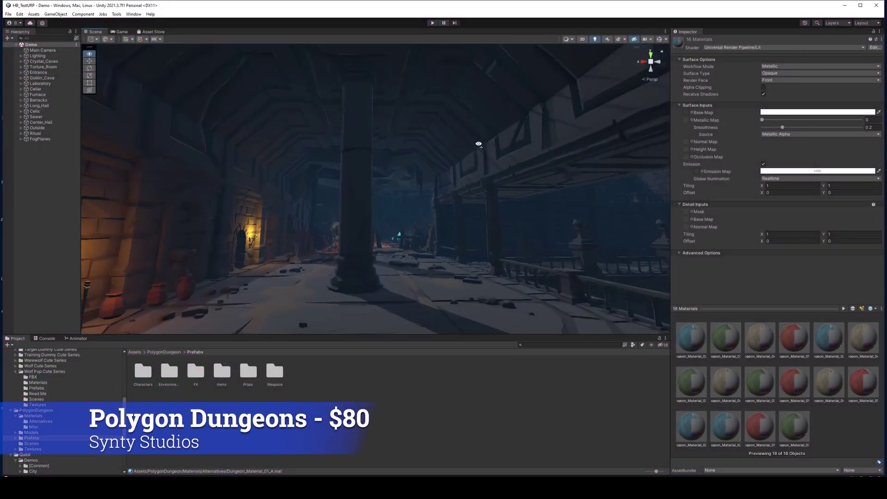
- Fly the Scene camera down the dungeon corridor, through the bone-pile cave to the crystal-lit interior
right_drag(479, 143, 526, 162)
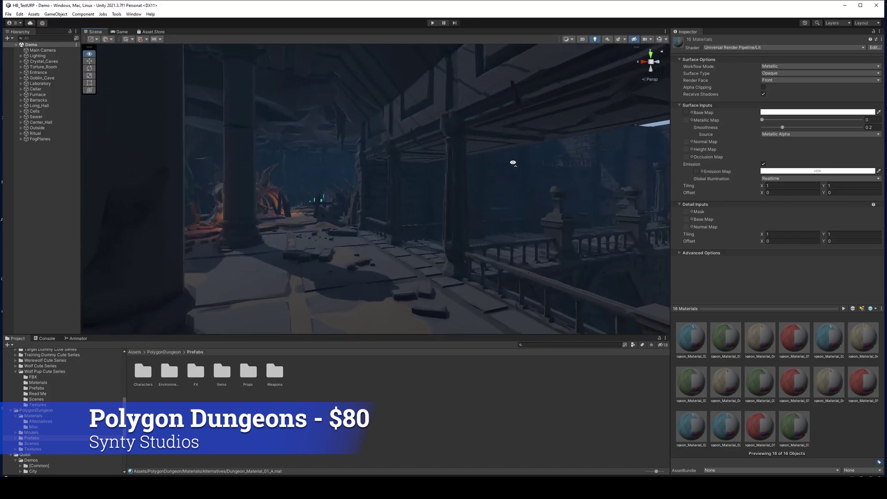
mouse_move(527, 163)
right_down()
mouse_move(484, 163)
mouse_move(470, 150)
mouse_move(519, 169)
right_up()
right_drag(569, 186, 564, 183)
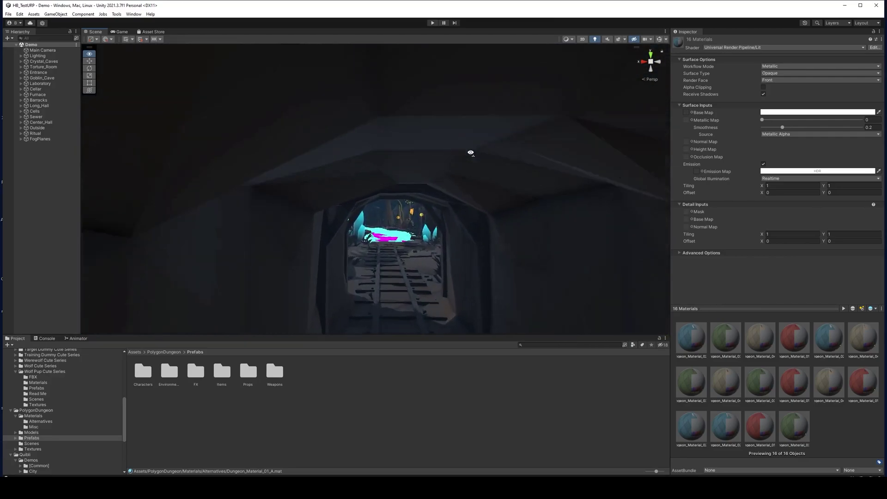
right_drag(624, 188, 536, 179)
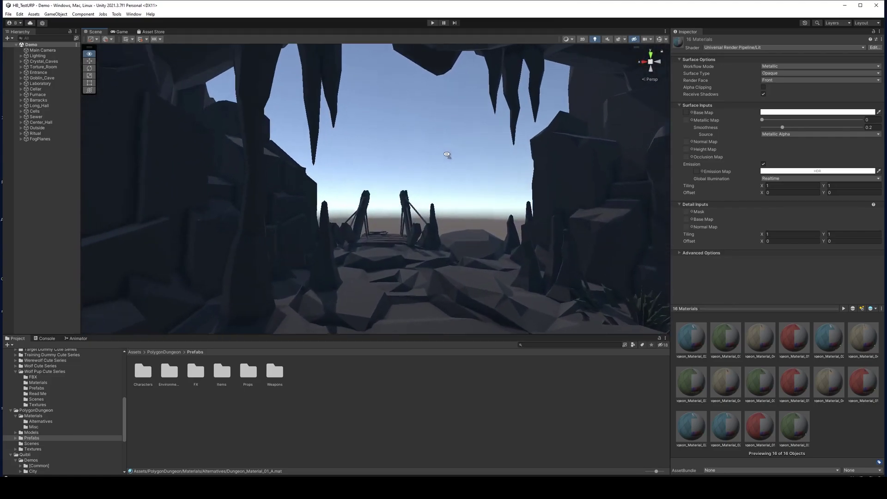
mouse_move(447, 155)
right_down()
mouse_move(346, 189)
mouse_move(404, 185)
mouse_move(417, 175)
mouse_move(469, 179)
right_up()
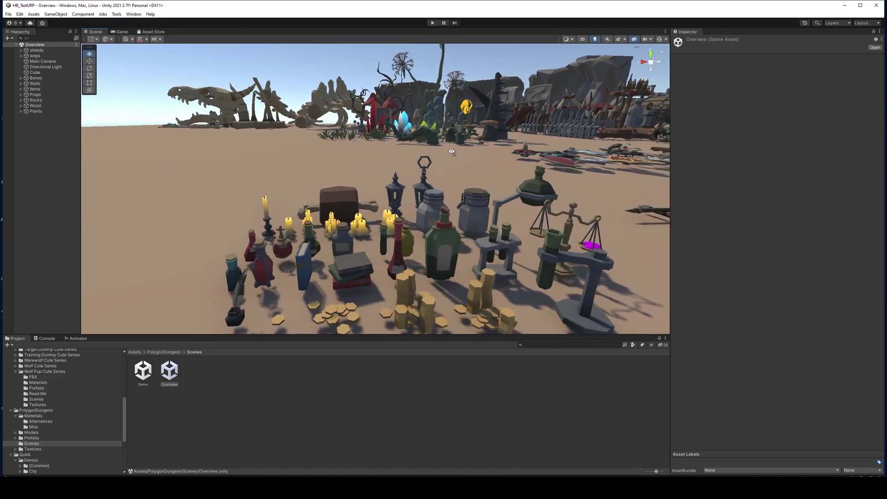
- Look down over the overview scene's rows of weapons, then tilt up to the shields and plants
right_drag(451, 151, 452, 238)
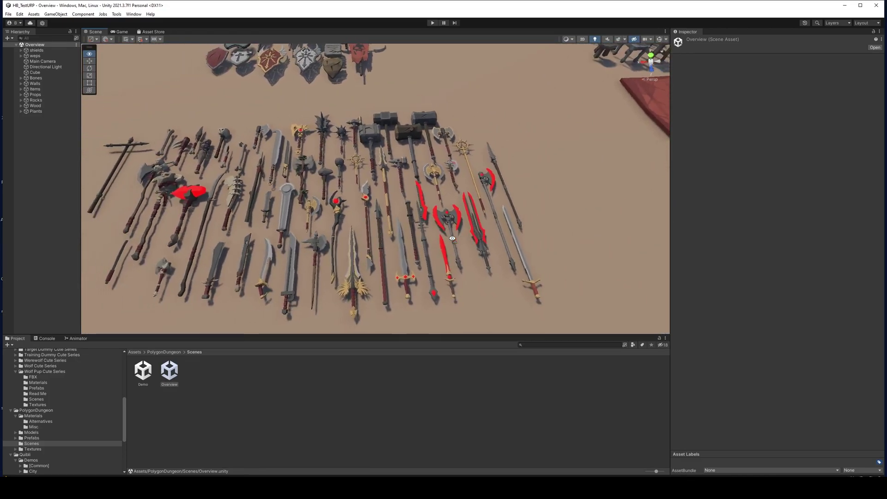
mouse_move(452, 239)
right_down()
mouse_move(448, 157)
mouse_move(450, 168)
mouse_move(433, 169)
mouse_move(626, 73)
mouse_move(568, 133)
mouse_move(277, 131)
mouse_move(431, 128)
right_up()
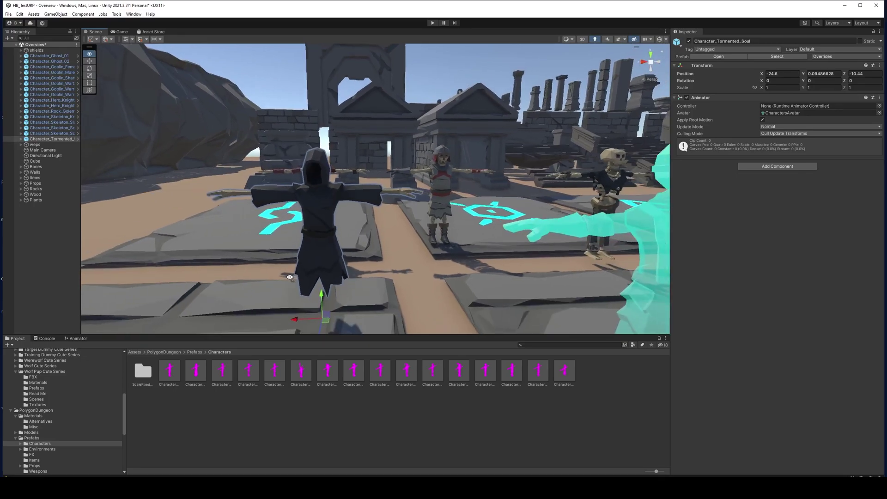
- Fly past the line of dungeon characters, through the goblins and past the skeleton knight
right_drag(289, 277, 289, 280)
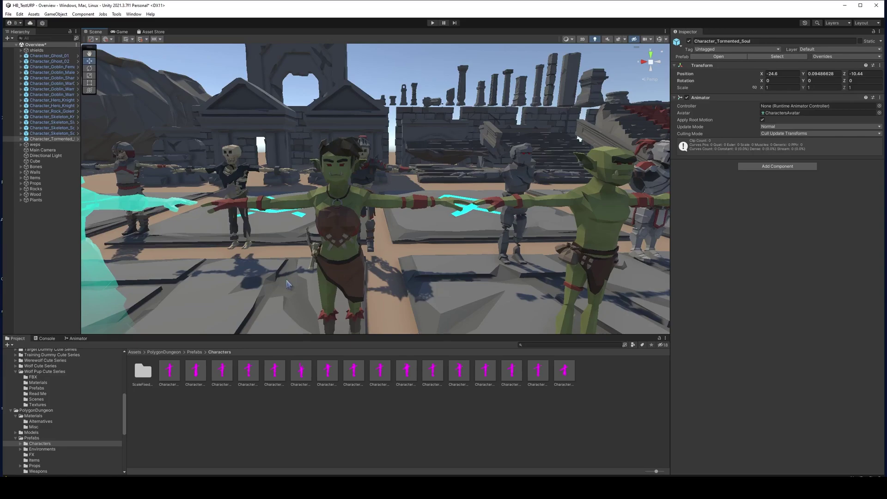
mouse_move(287, 279)
right_down()
mouse_move(225, 259)
mouse_move(178, 258)
right_up()
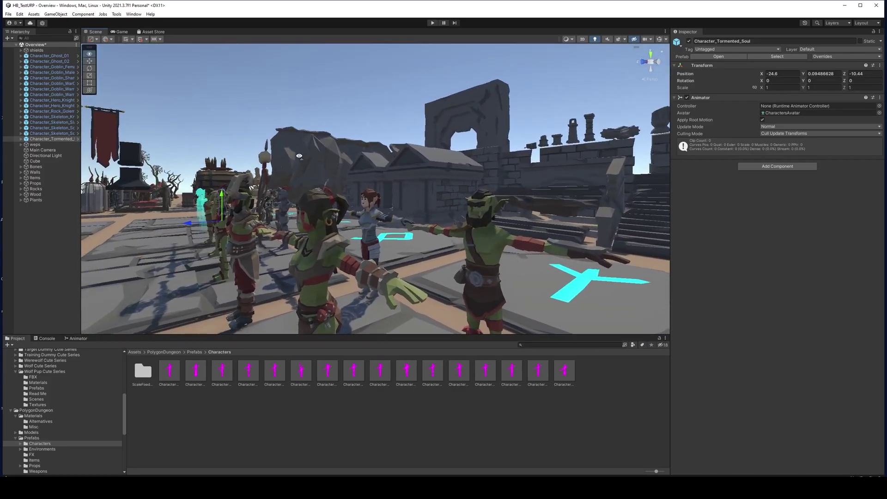
mouse_move(299, 156)
right_down()
mouse_move(448, 167)
mouse_move(317, 167)
mouse_move(331, 160)
right_up()
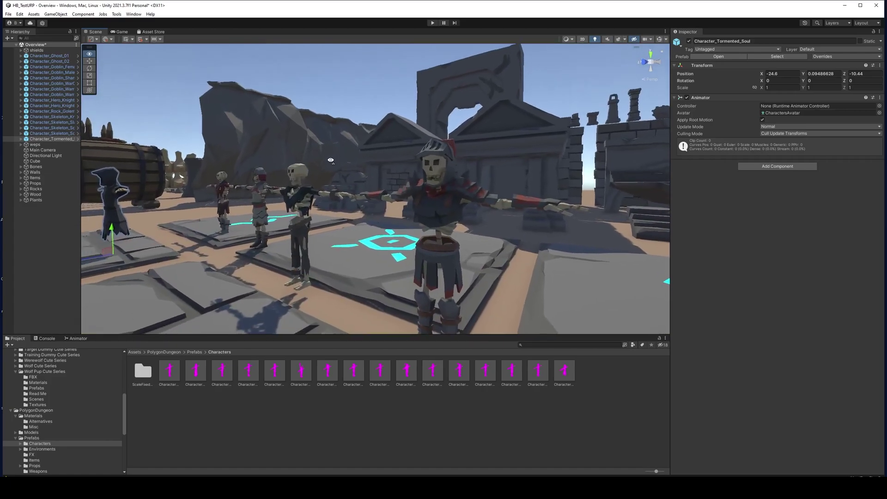
right_drag(331, 161, 388, 173)
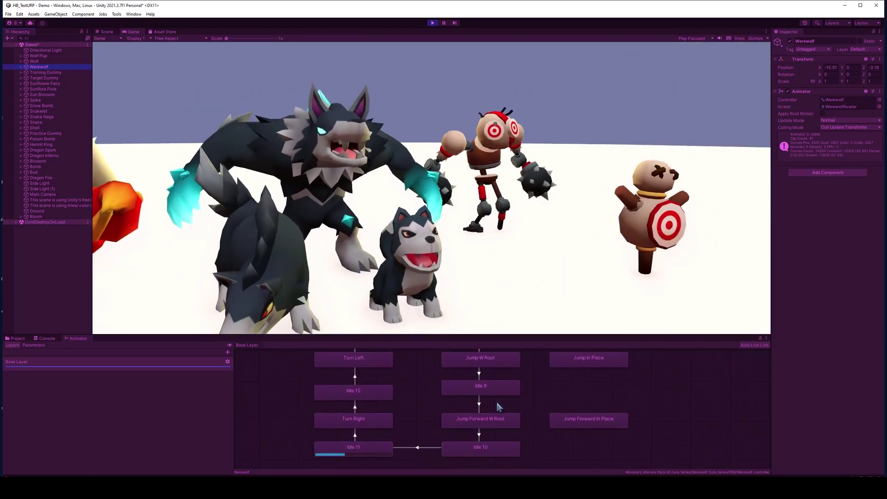
- Select the Wolf Pup texture in the Textures folder and widen the Inspector to show its settings
click(47, 338)
click(17, 338)
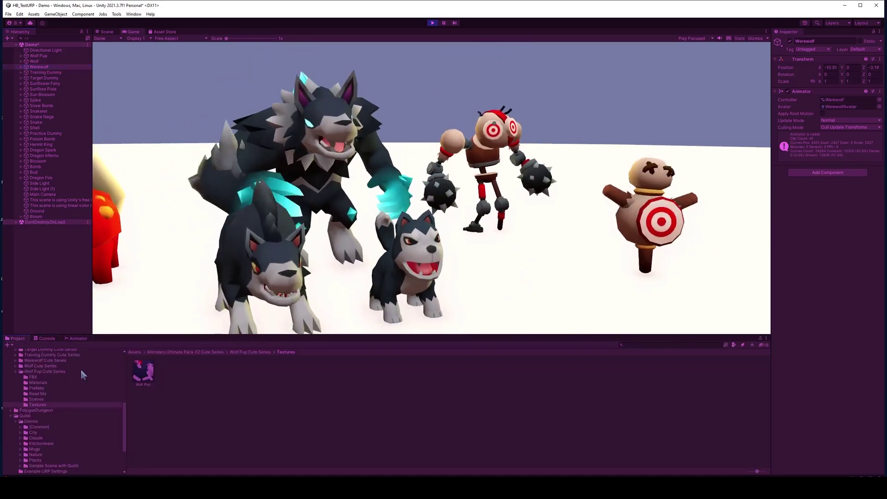
click(143, 372)
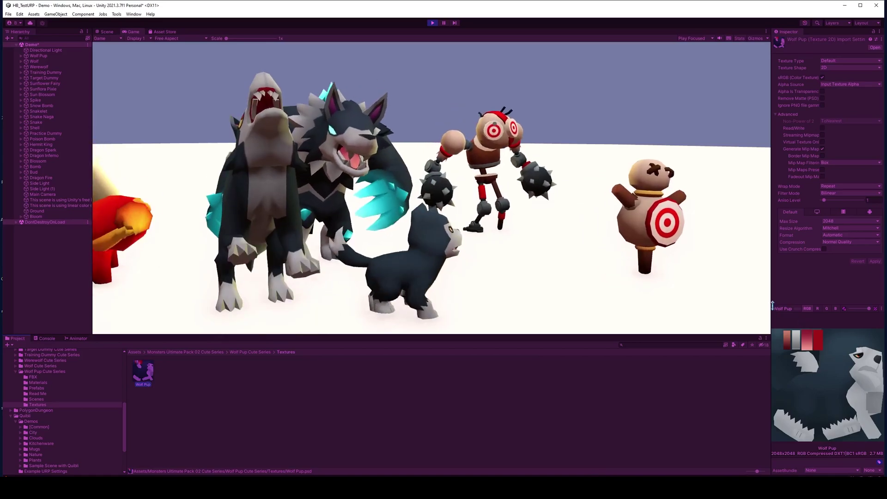
drag(772, 305, 671, 305)
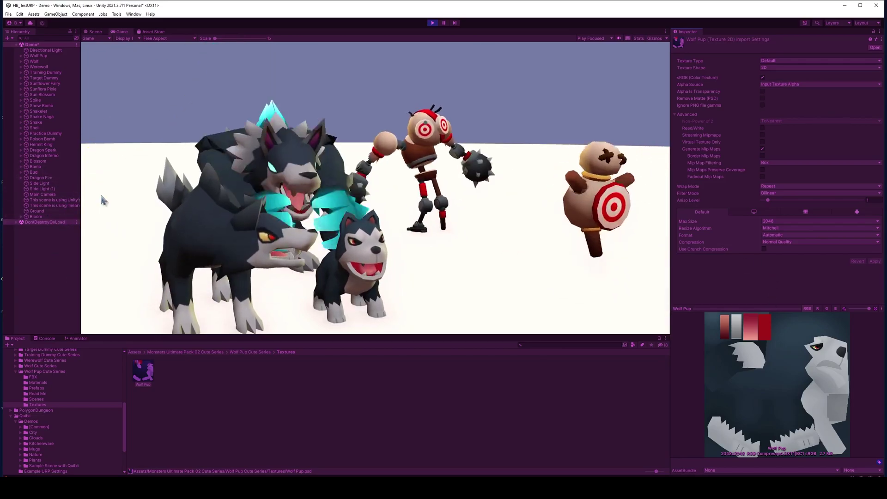
- Expand the Werewolf rig, check its mesh material's shader, then select the Practice Dummy mesh
click(39, 67)
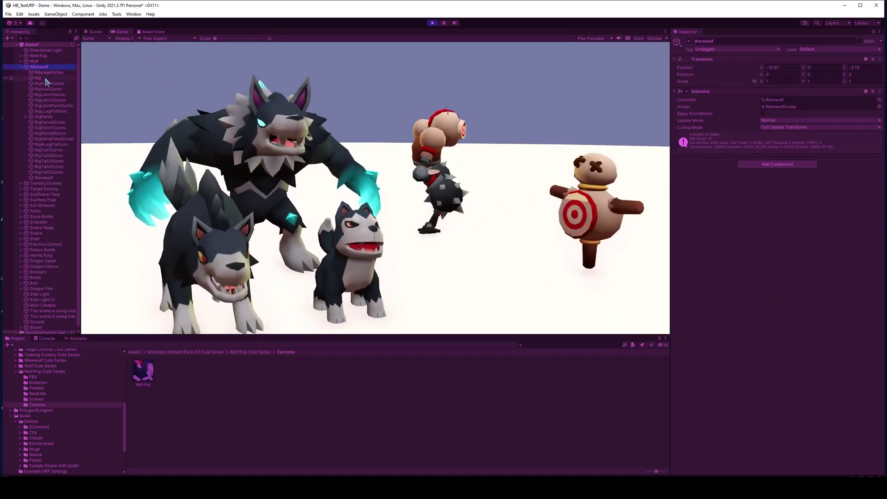
click(43, 178)
click(784, 237)
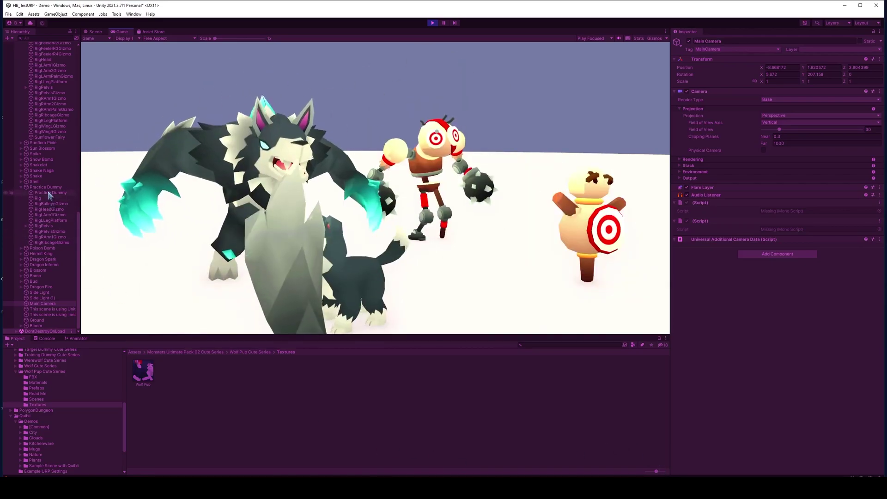
click(50, 193)
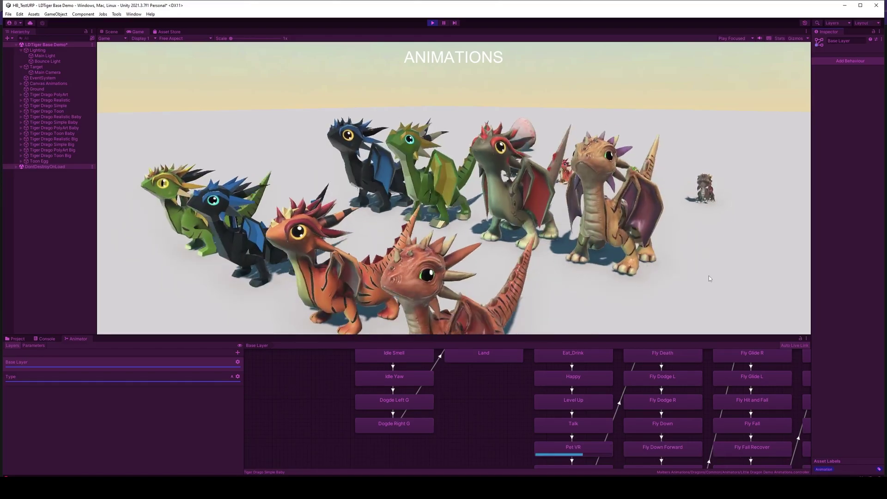
- Select Tiger Drago Toon Baby in the Hierarchy to watch its Animator states
click(569, 222)
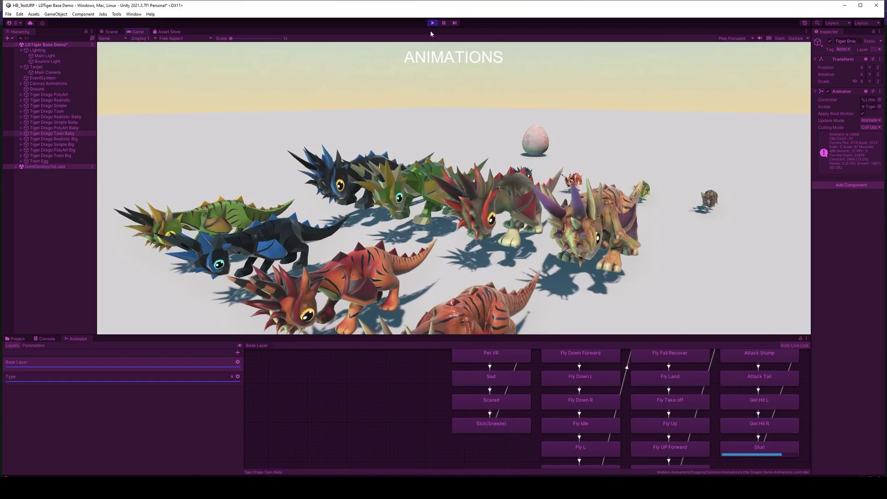
- Exit Play mode and inspect the Tiger Drago Simple Baby and PolyArt Baby dragons
click(432, 22)
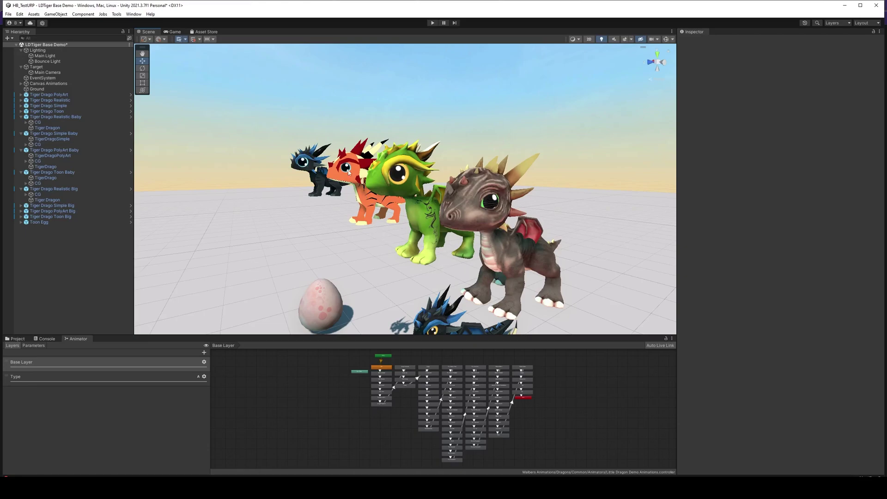
click(53, 134)
click(58, 151)
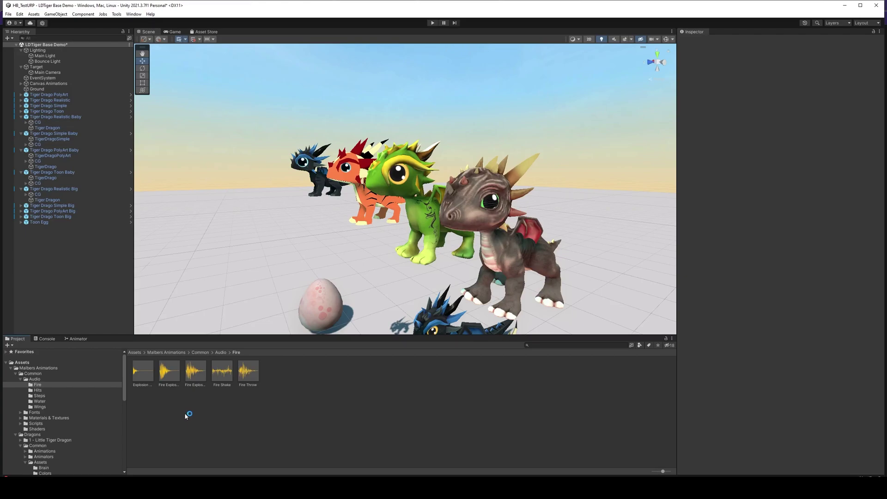
- Preview the Explosion Small clip, then the Splash clip from the Water folder
click(146, 373)
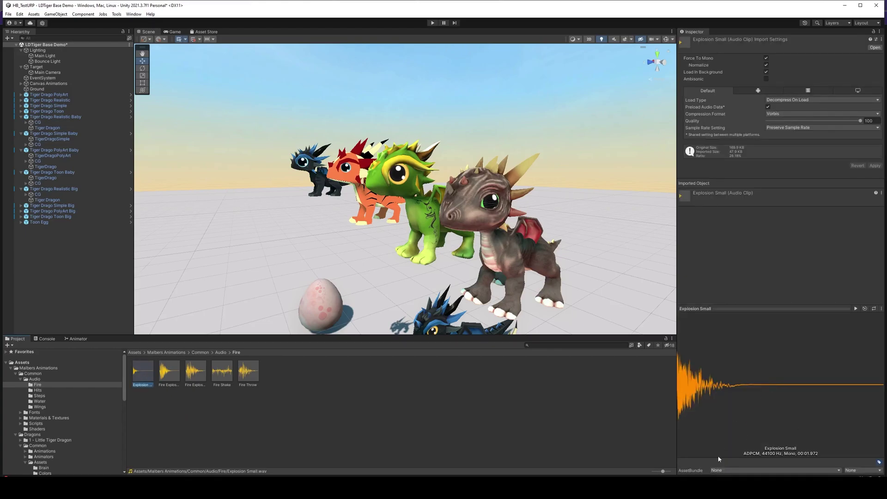
click(39, 401)
click(146, 375)
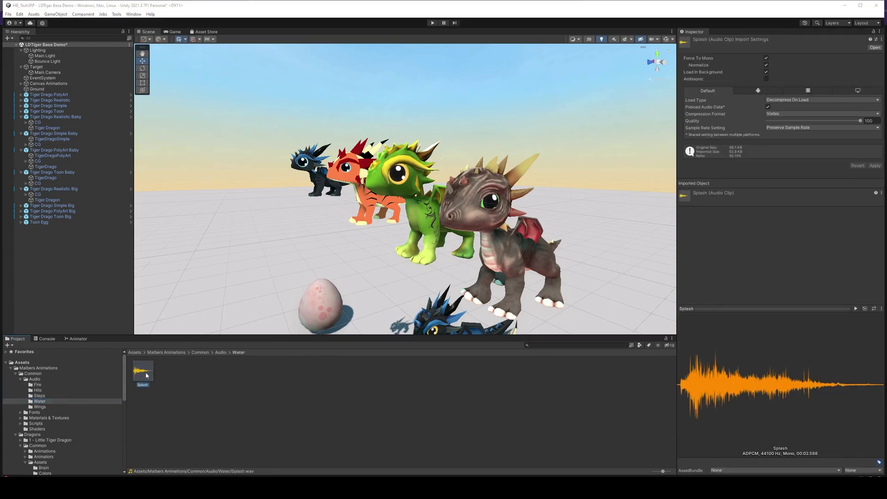
- Preview the Wings clips from Flap Wing 2 to Wing Flap Big1, then collapse Common
click(40, 406)
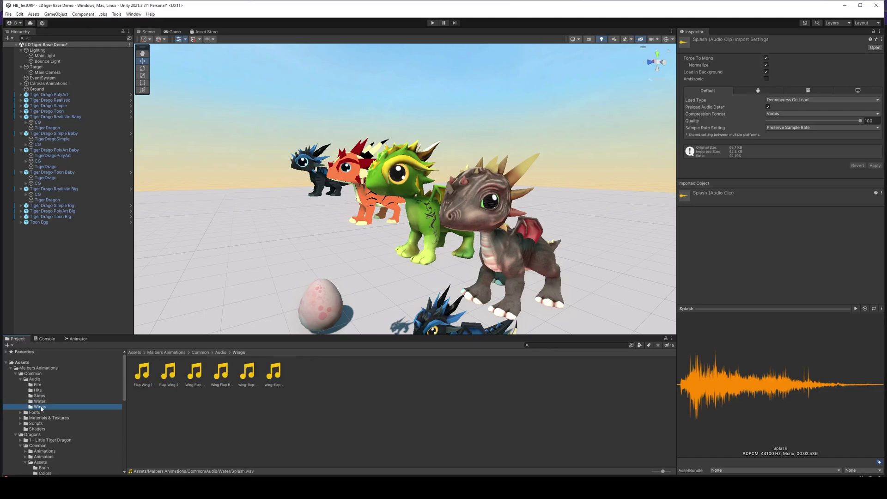
click(171, 372)
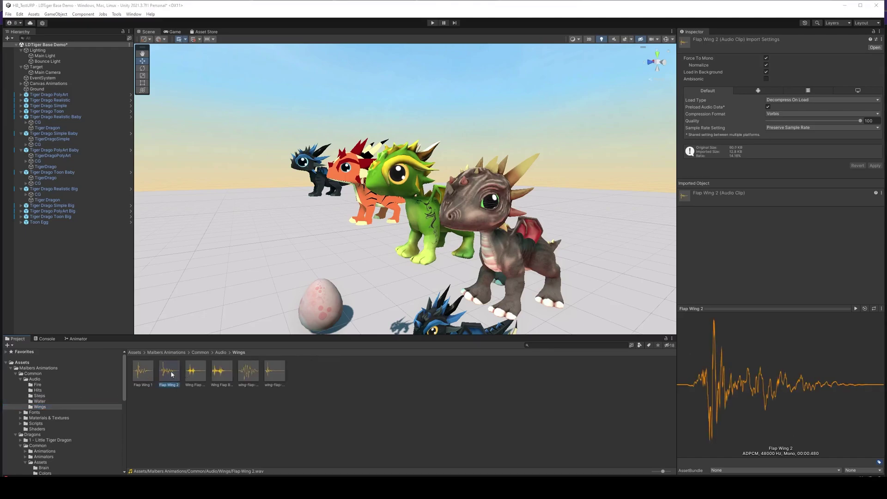
click(196, 373)
click(222, 374)
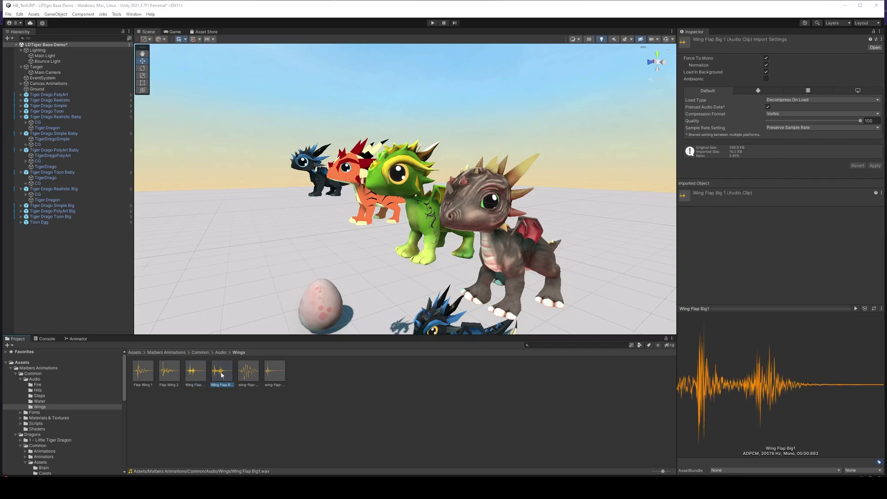
click(139, 402)
click(16, 375)
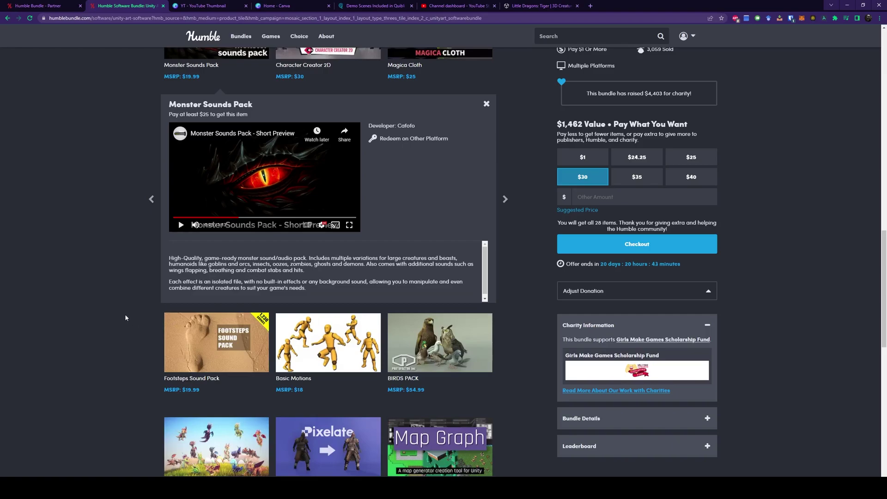
- Scroll the Humble Bundle page to read the Monster Sounds Pack description and preview video
scroll(122, 318, down, 4)
scroll(120, 320, up, 5)
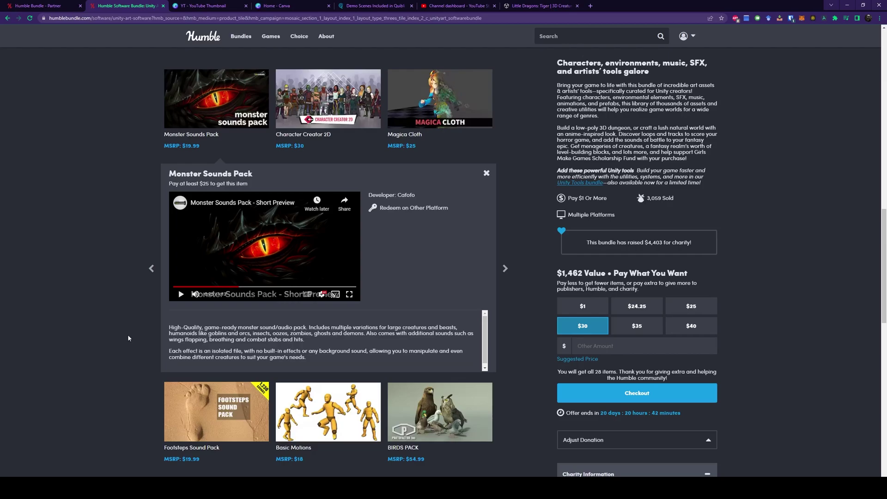
scroll(128, 338, down, 3)
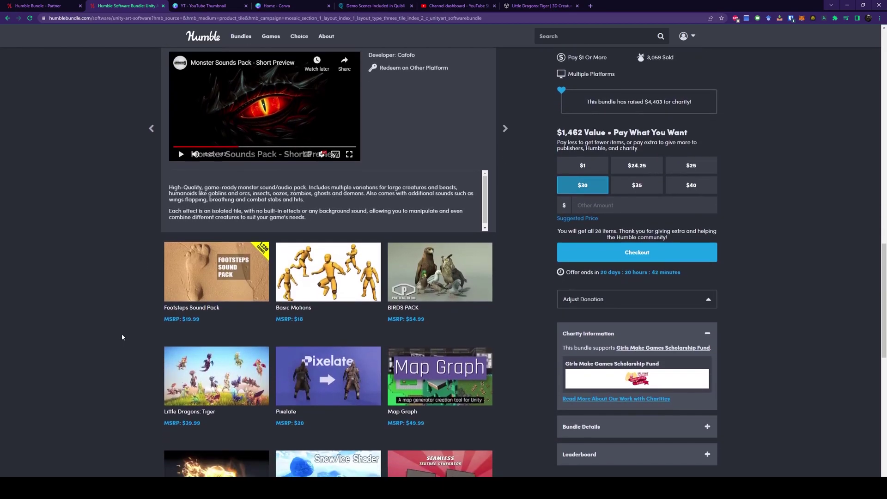
scroll(122, 337, down, 3)
scroll(122, 337, up, 5)
scroll(121, 337, up, 5)
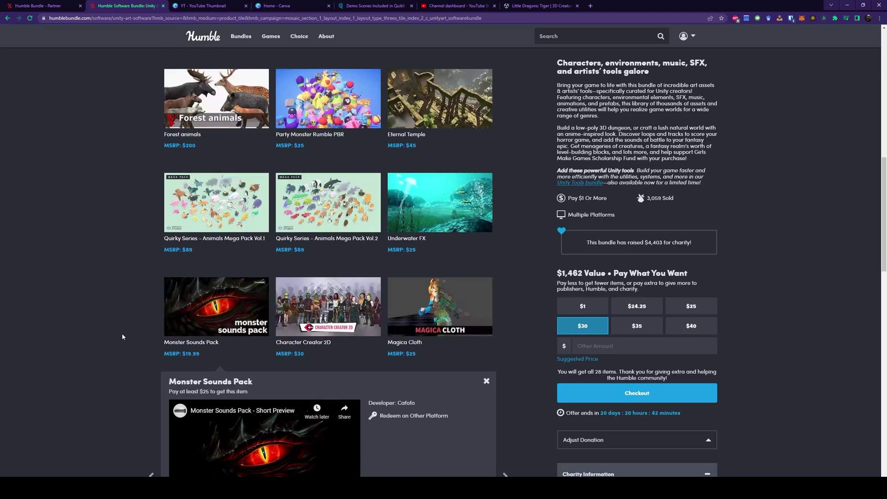
scroll(118, 337, down, 5)
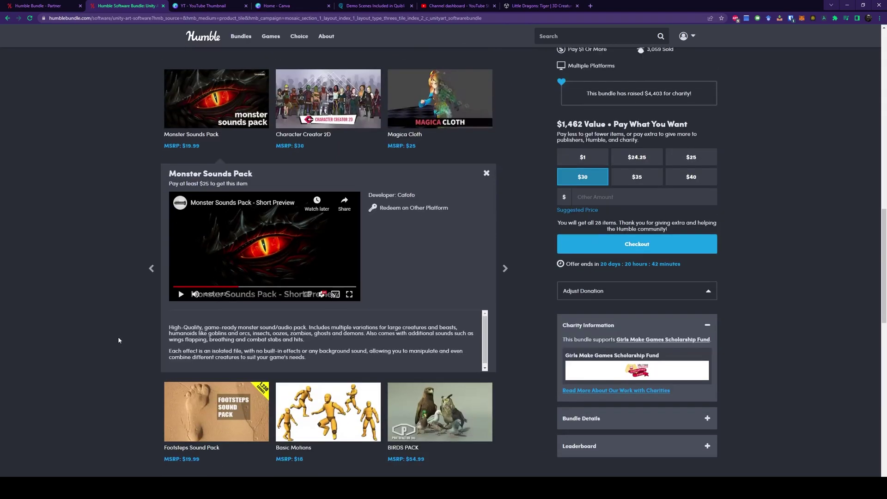
scroll(118, 337, down, 3)
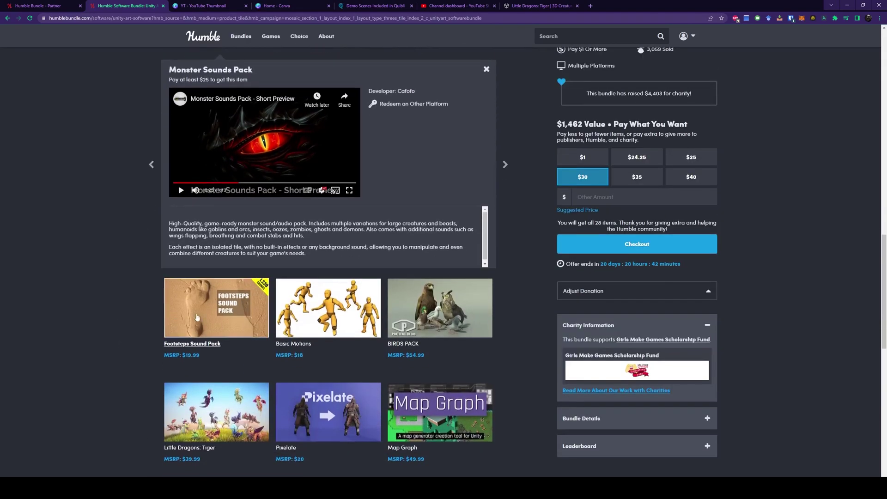
- Expand the Ultimate Sound FX Bundle panel, skip its preview to 4:21 and pause it
click(215, 312)
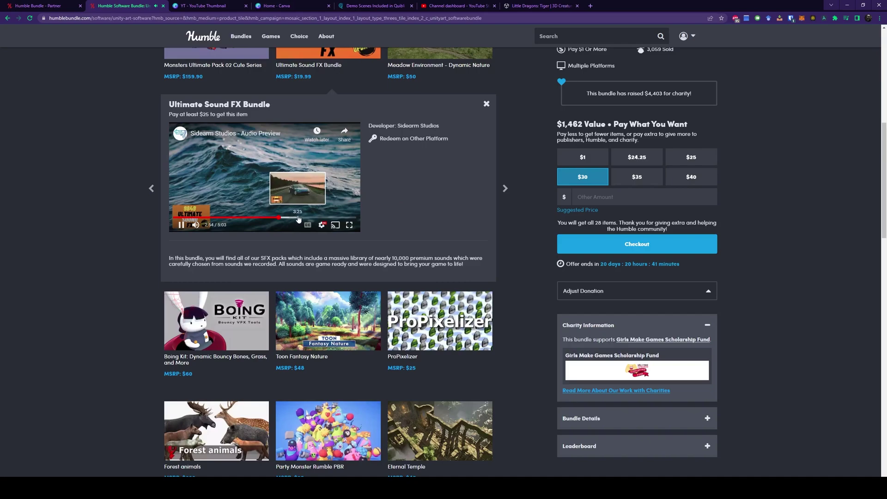
click(331, 217)
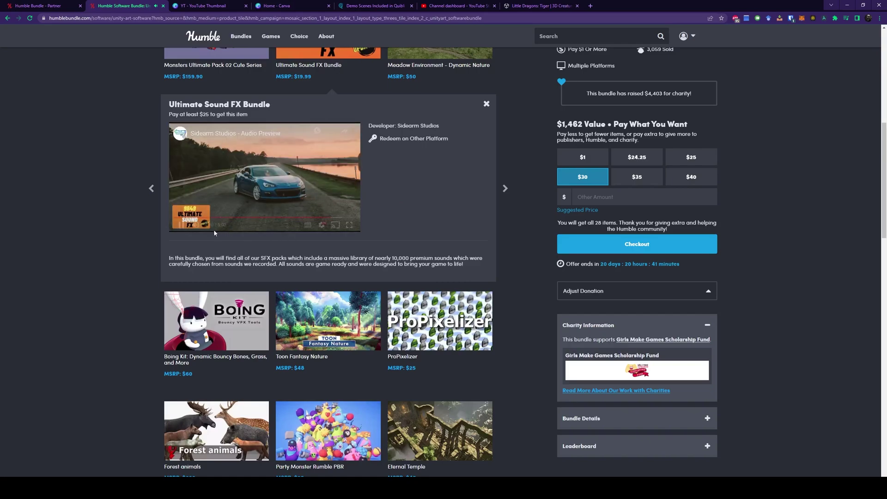
click(180, 226)
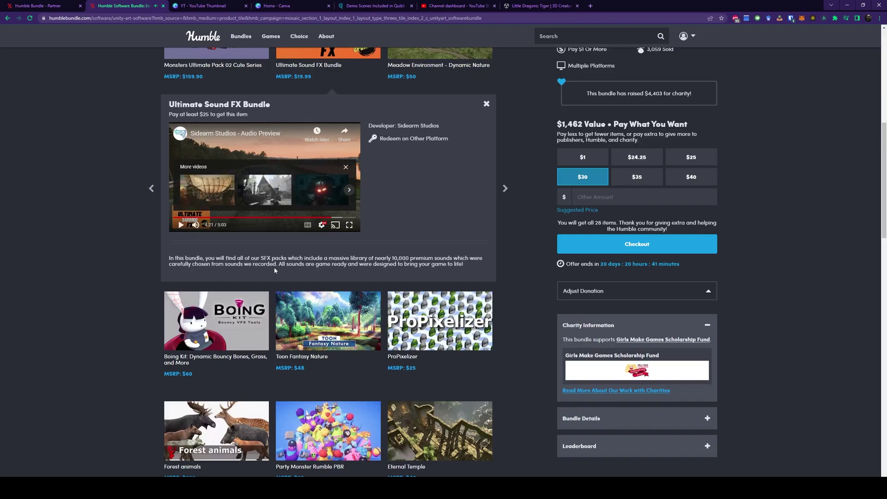
scroll(273, 267, up, 5)
- Expand the Total Music Collection tile to show its music pack preview and features
scroll(343, 303, up, 2)
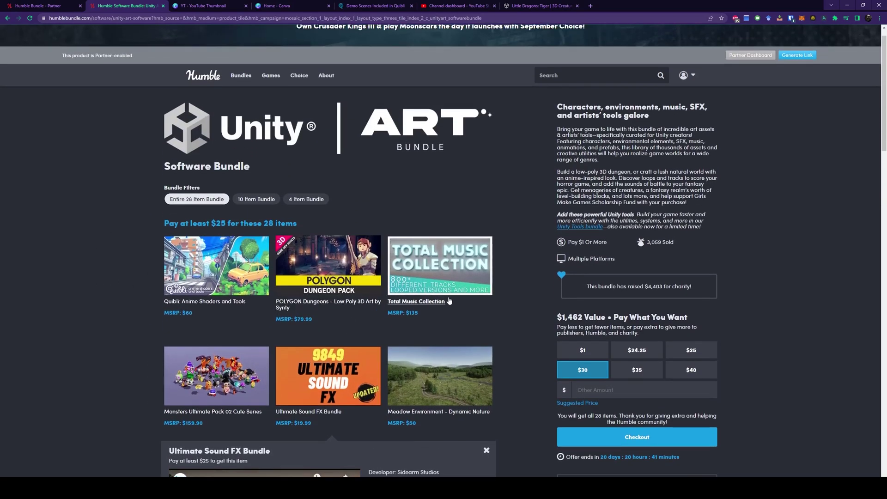
click(464, 275)
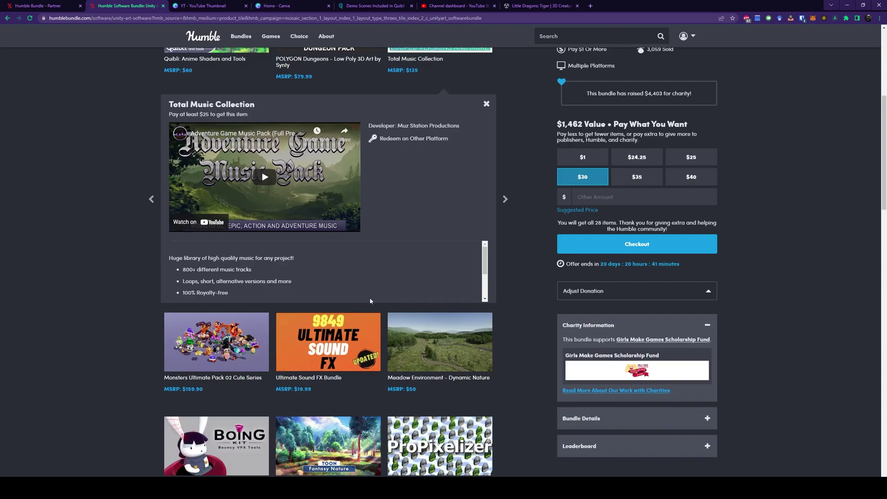
scroll(87, 186, up, 3)
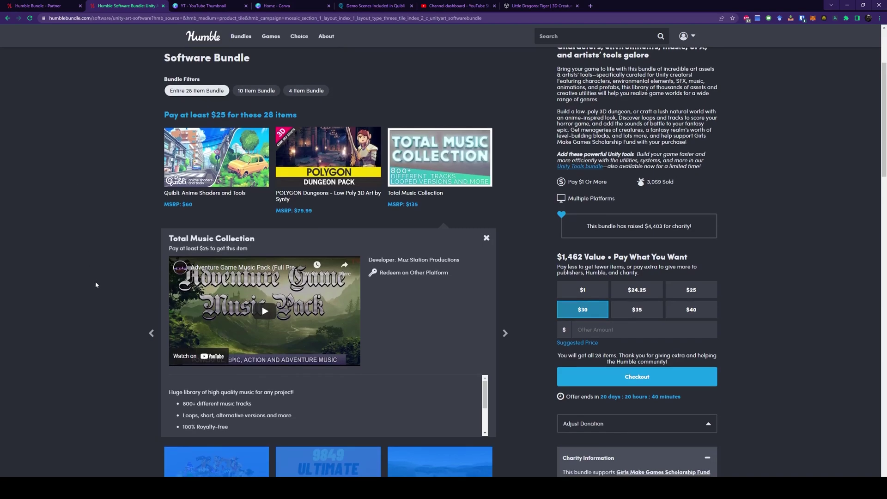
scroll(95, 281, down, 4)
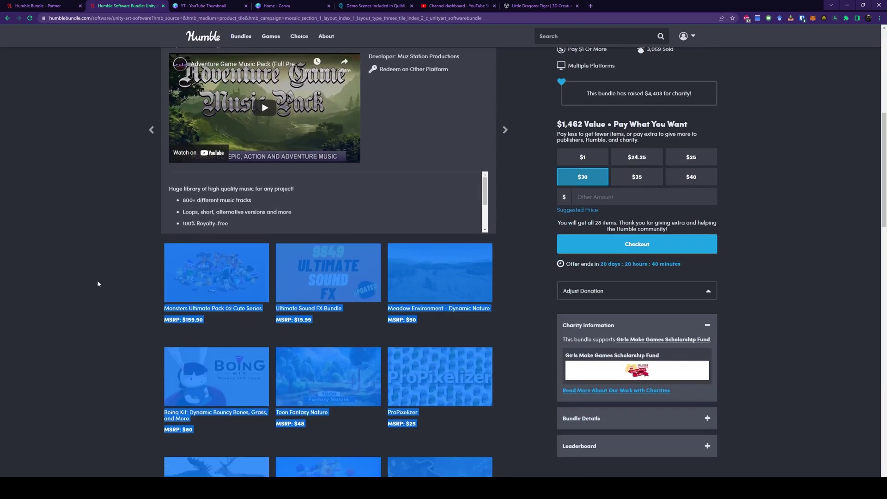
click(275, 339)
scroll(266, 347, down, 2)
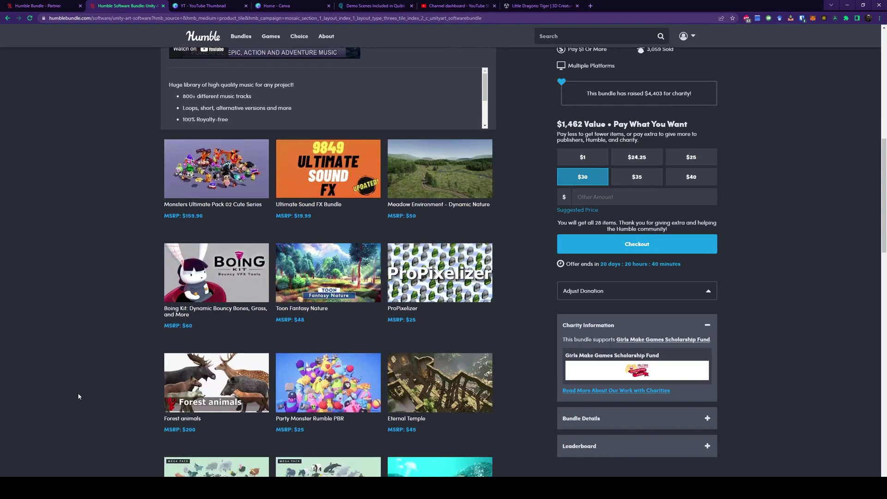
scroll(77, 392, down, 3)
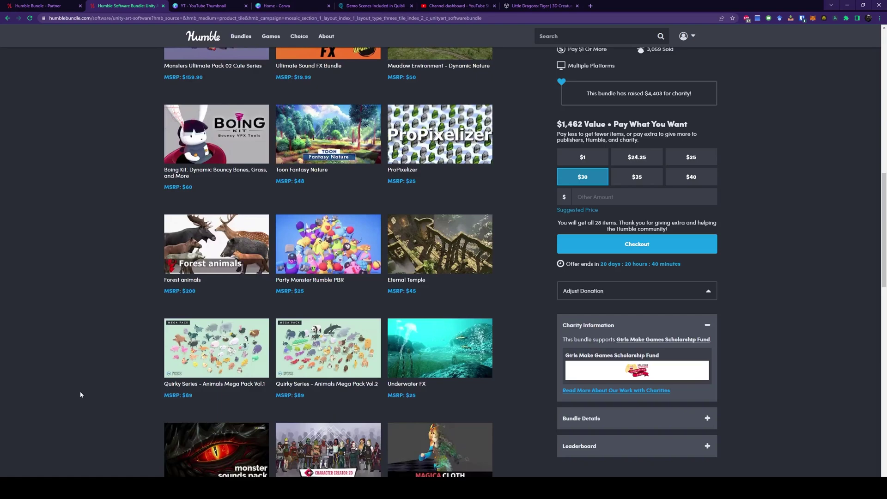
scroll(80, 395, down, 2)
scroll(81, 395, down, 2)
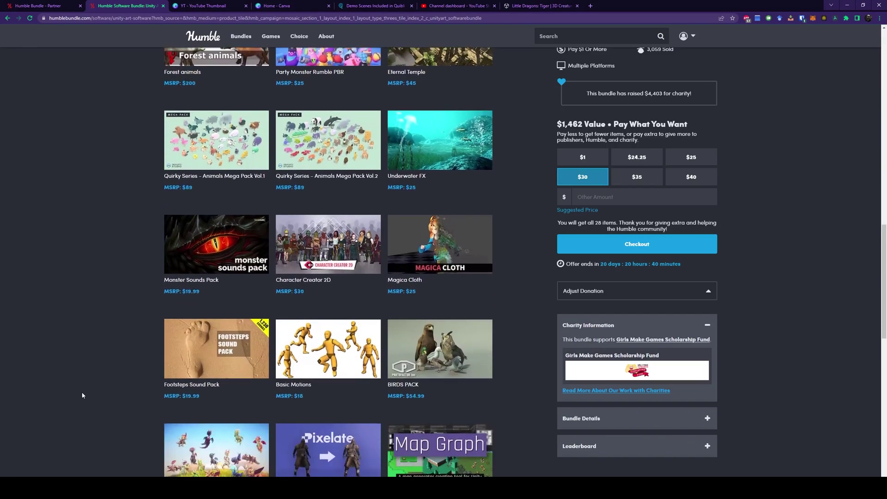